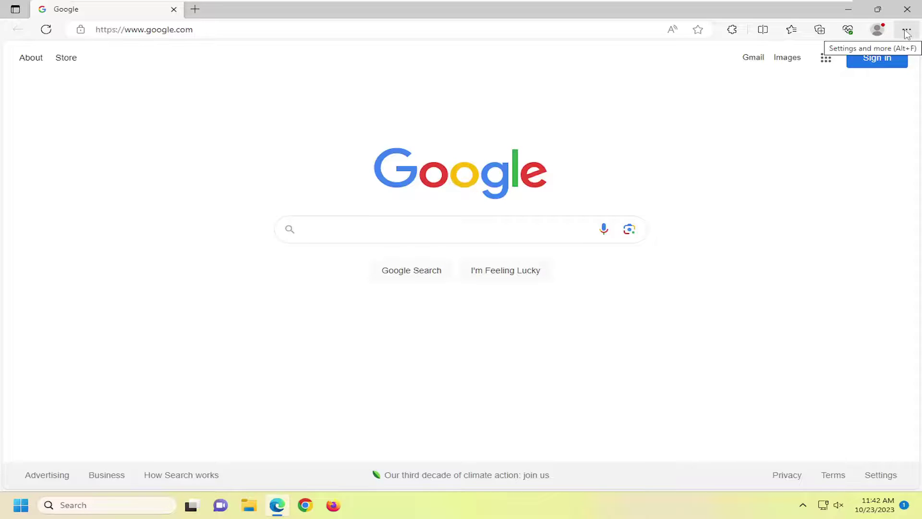
# Open Edge Settings in a new tab from the Settings and more menu
pyautogui.click(907, 29)
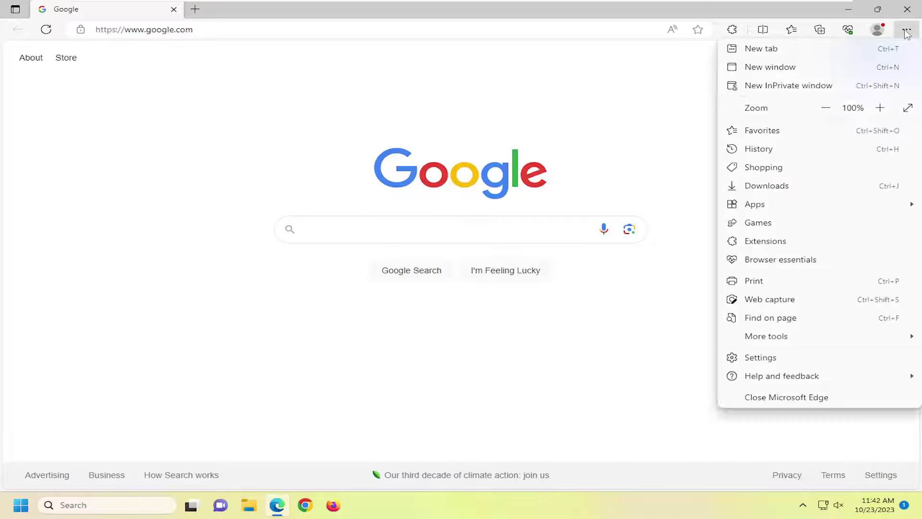
pyautogui.click(749, 357)
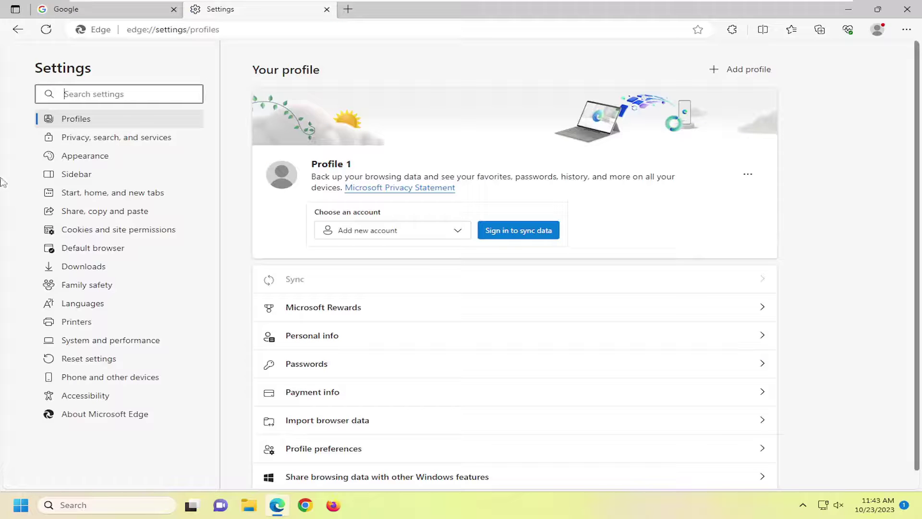
pyautogui.write('e')
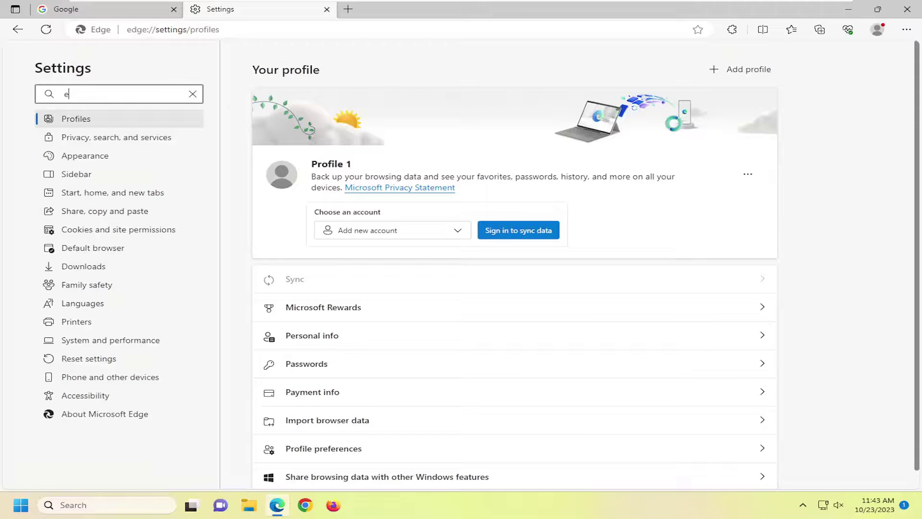
pyautogui.write('fficie')
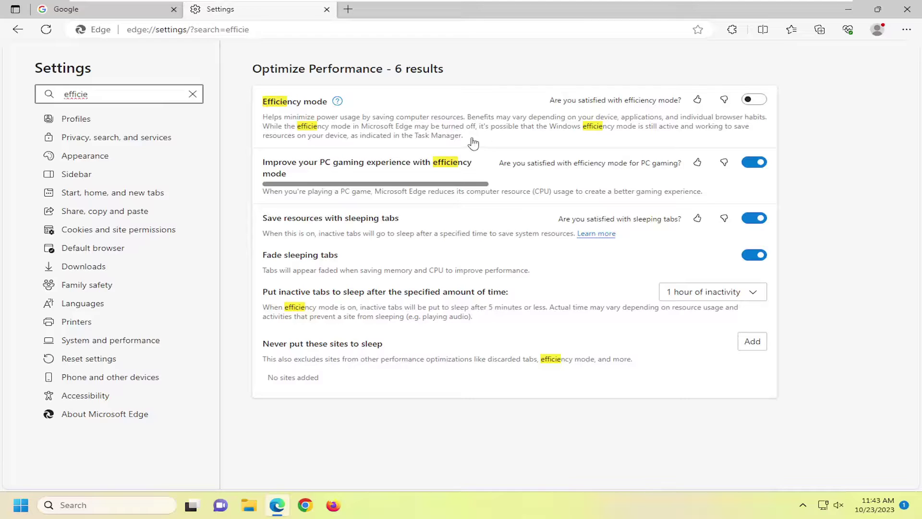
# Toggle Efficiency mode on and off repeatedly, leaving it switched off
pyautogui.click(755, 99)
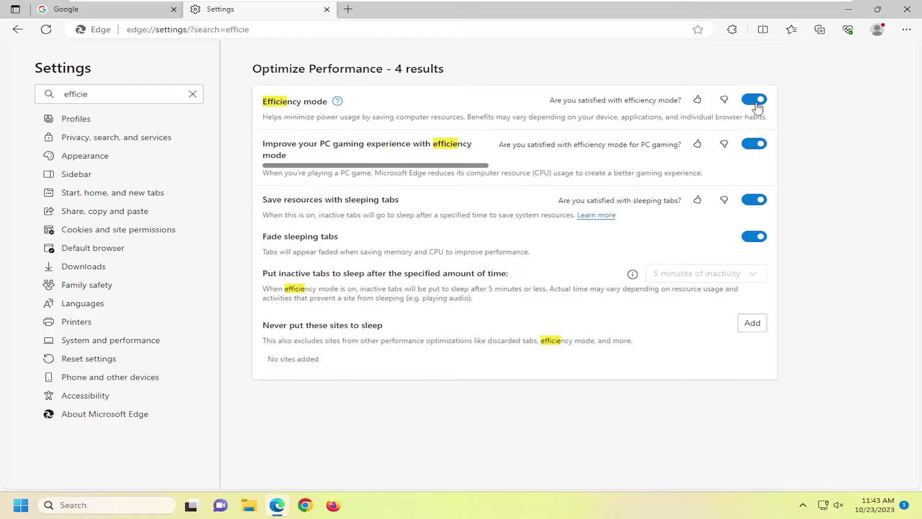
pyautogui.click(756, 102)
pyautogui.click(758, 102)
pyautogui.click(754, 101)
pyautogui.click(754, 101)
pyautogui.click(754, 100)
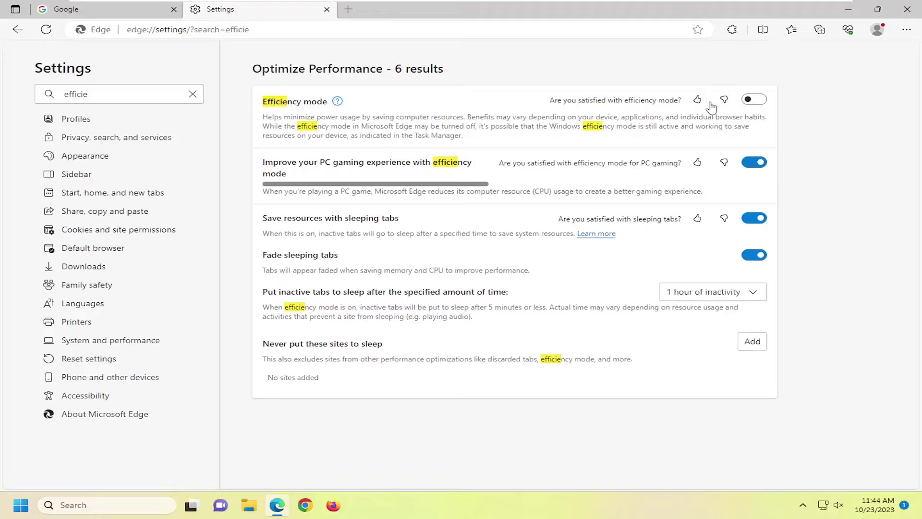
# Close and relaunch Edge, dismissing the Google sign-in prompt to stay signed out
pyautogui.click(907, 8)
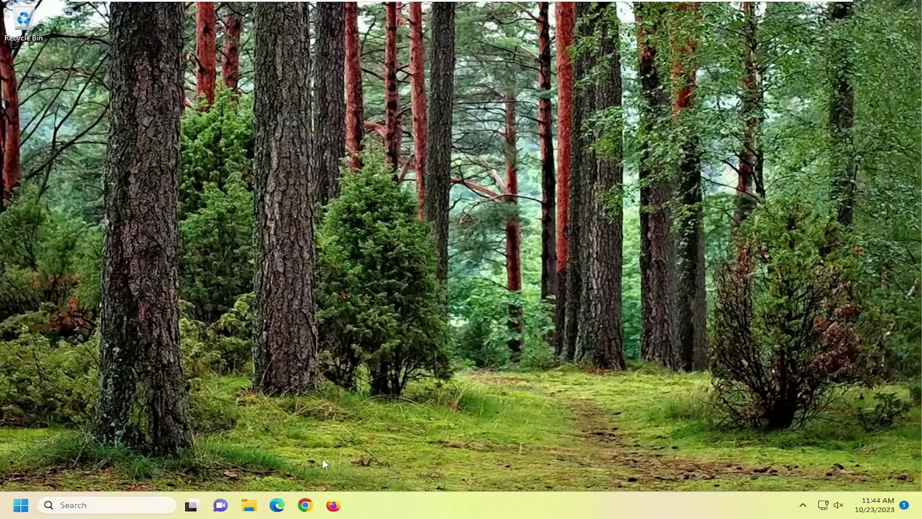
pyautogui.click(277, 505)
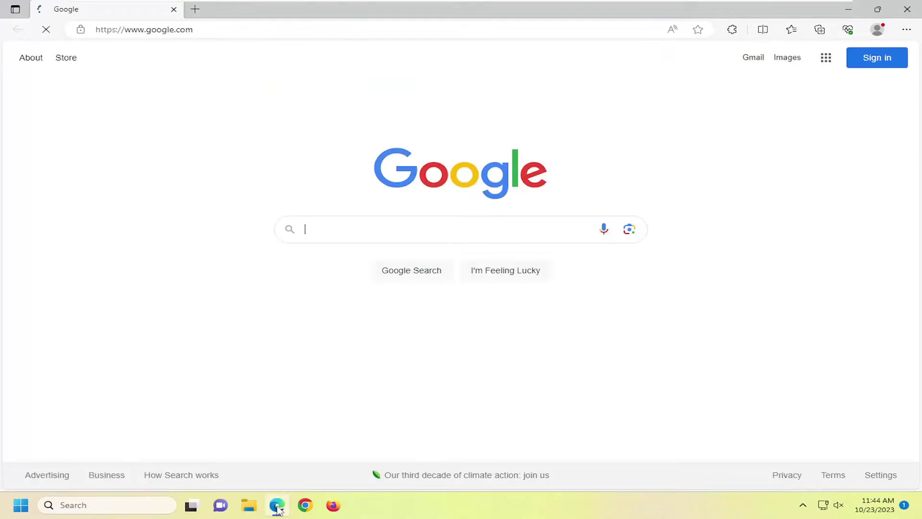
pyautogui.click(779, 163)
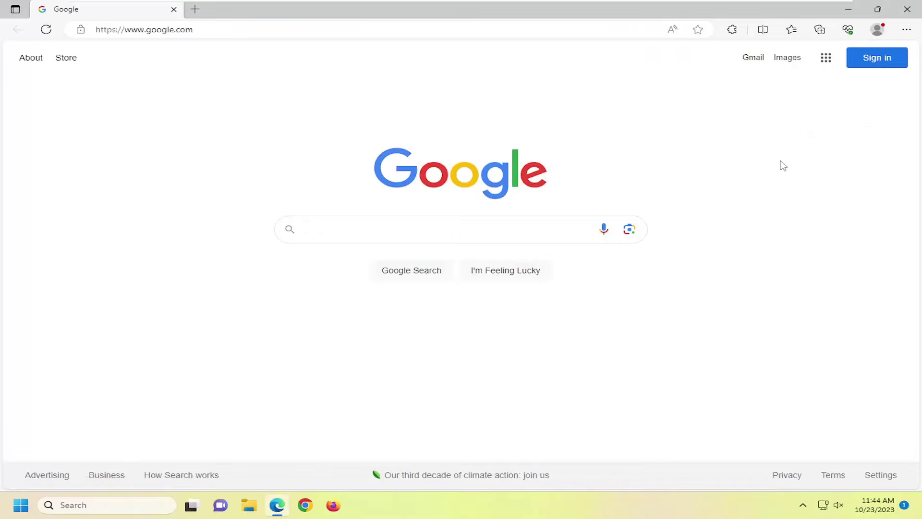